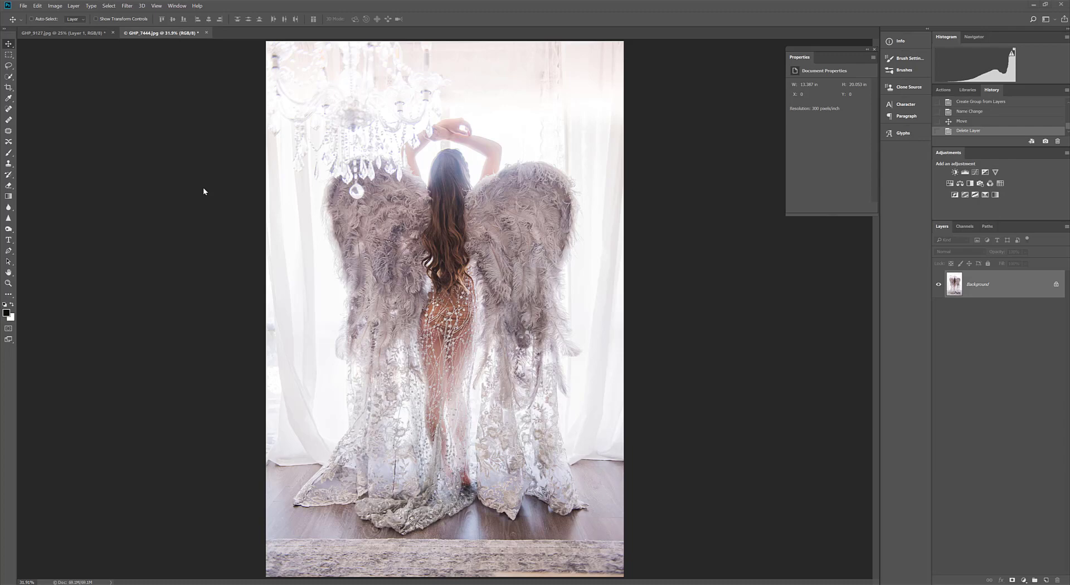
Open the radient-23 overlay image from the Prismatic folder
left_click(23, 5)
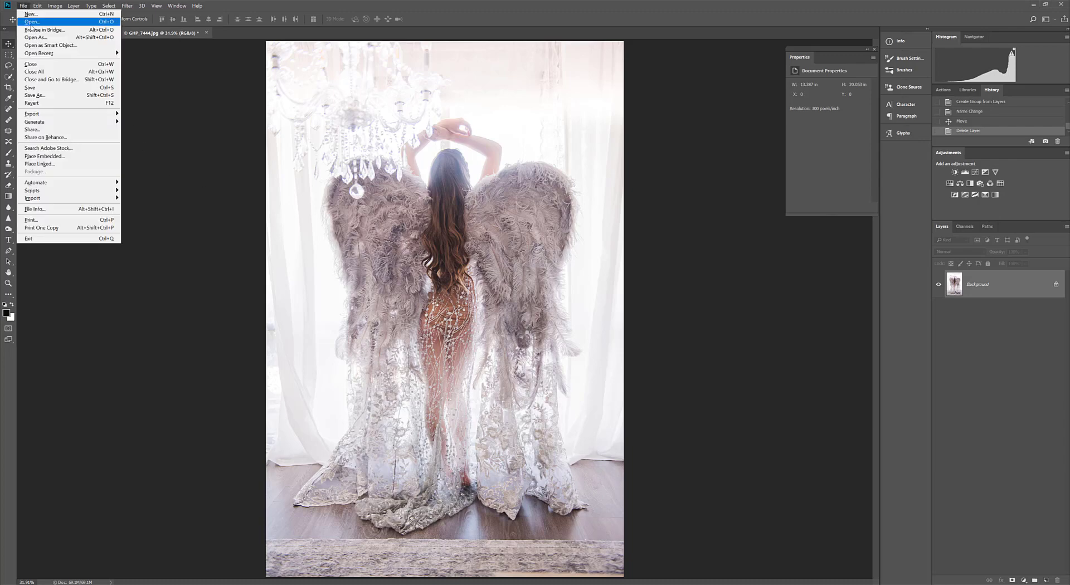
left_click(33, 23)
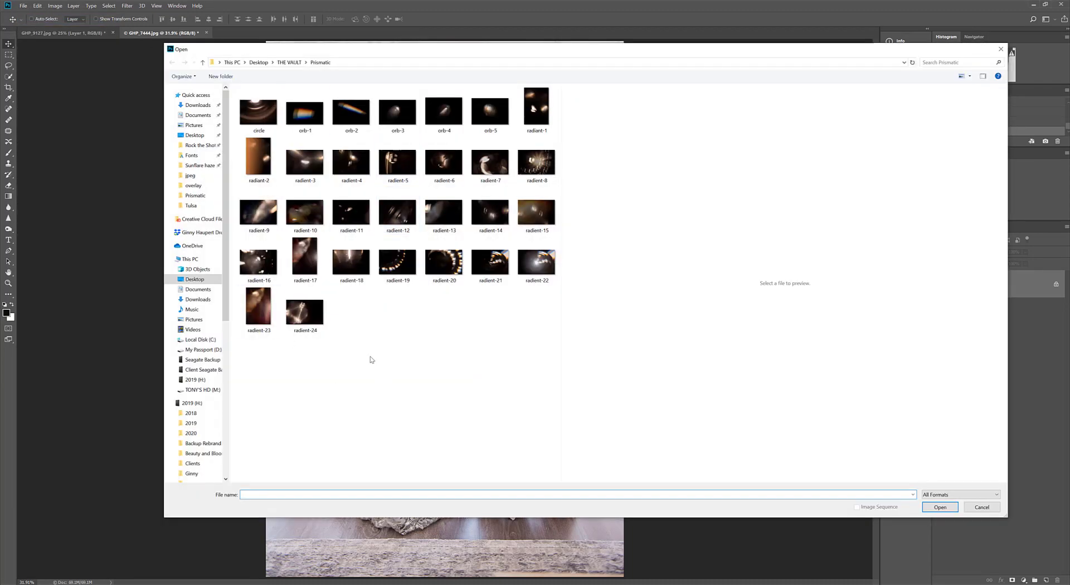
left_click(259, 323)
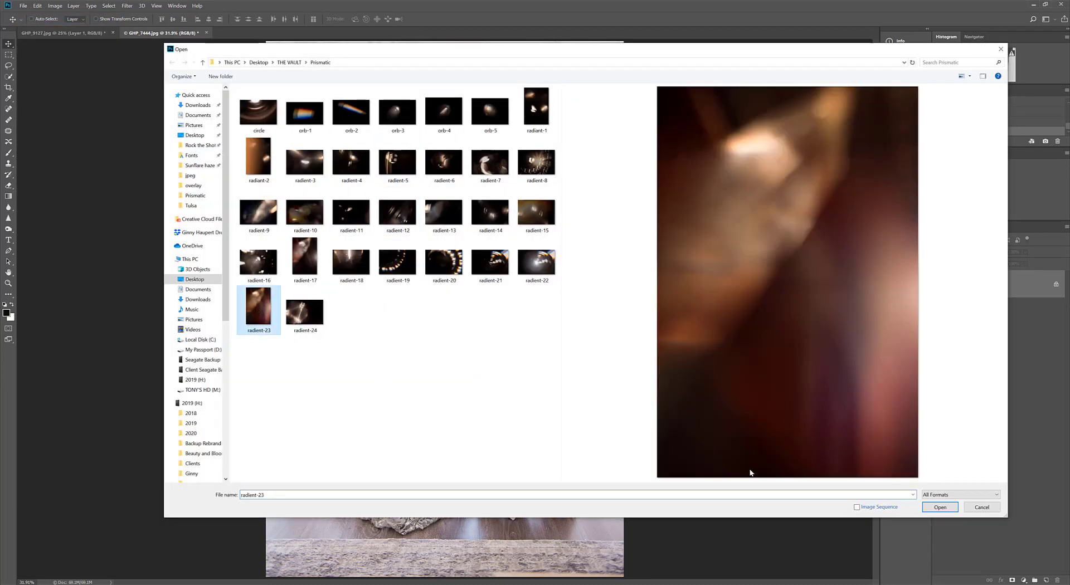
left_click(946, 507)
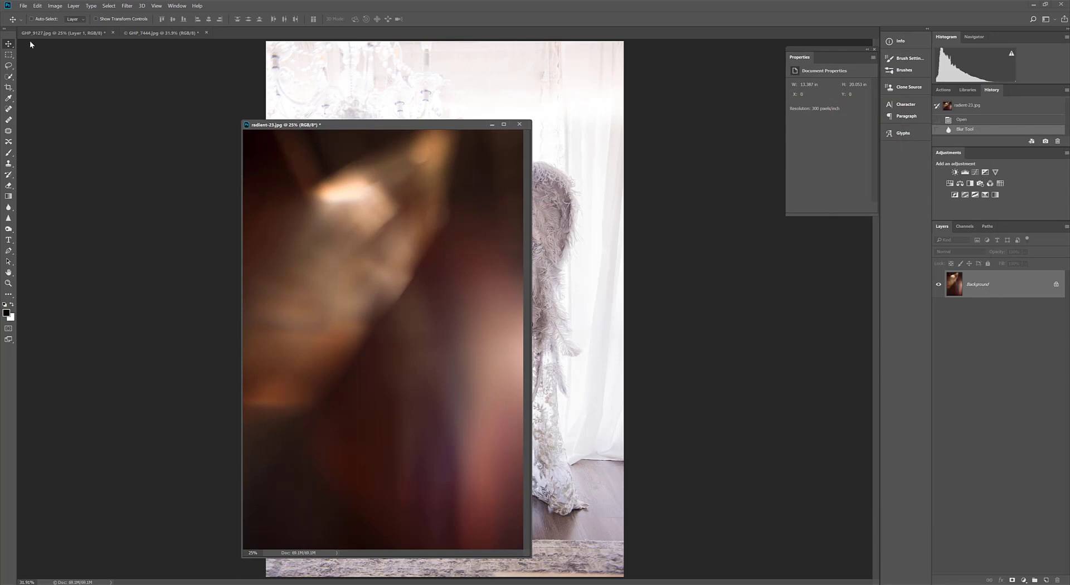
Place the radient-23 overlay over the whole angel wings photo and run the Apply Overlay action on it
left_click_drag(334, 125, 548, 107)
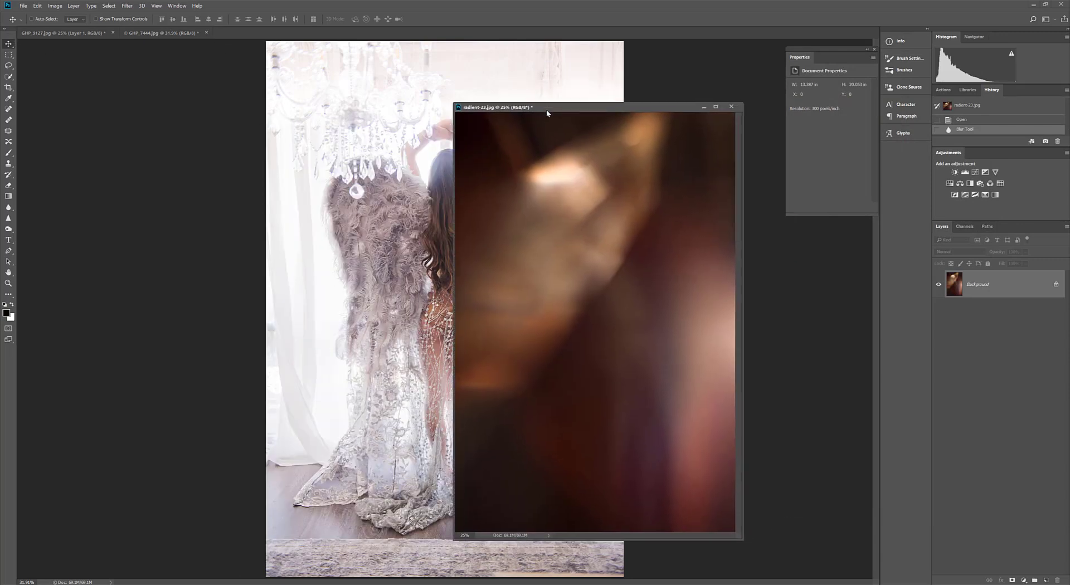
left_click_drag(548, 171, 415, 135)
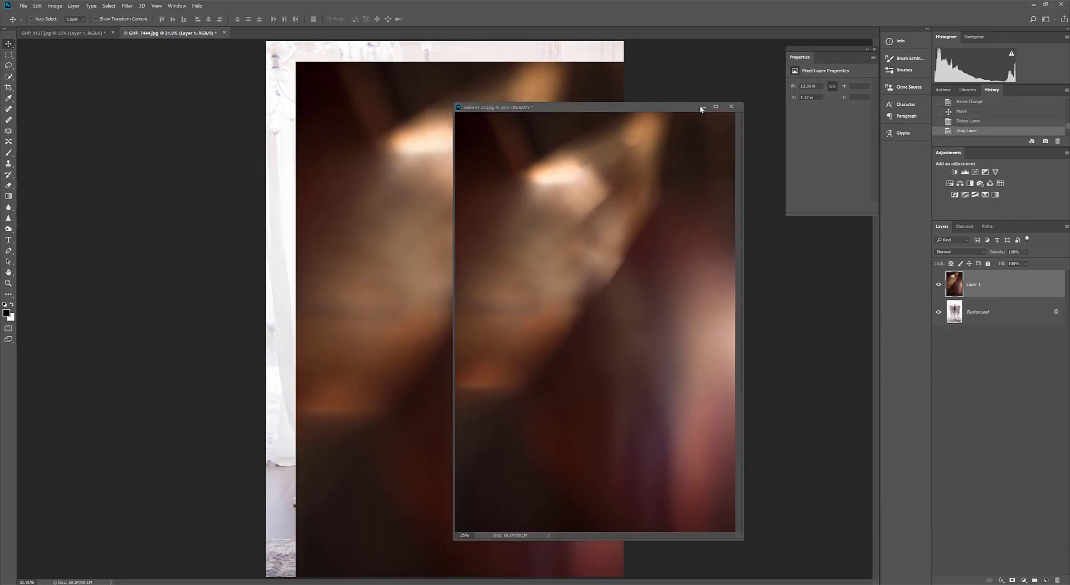
left_click(704, 106)
left_click_drag(526, 228, 496, 209)
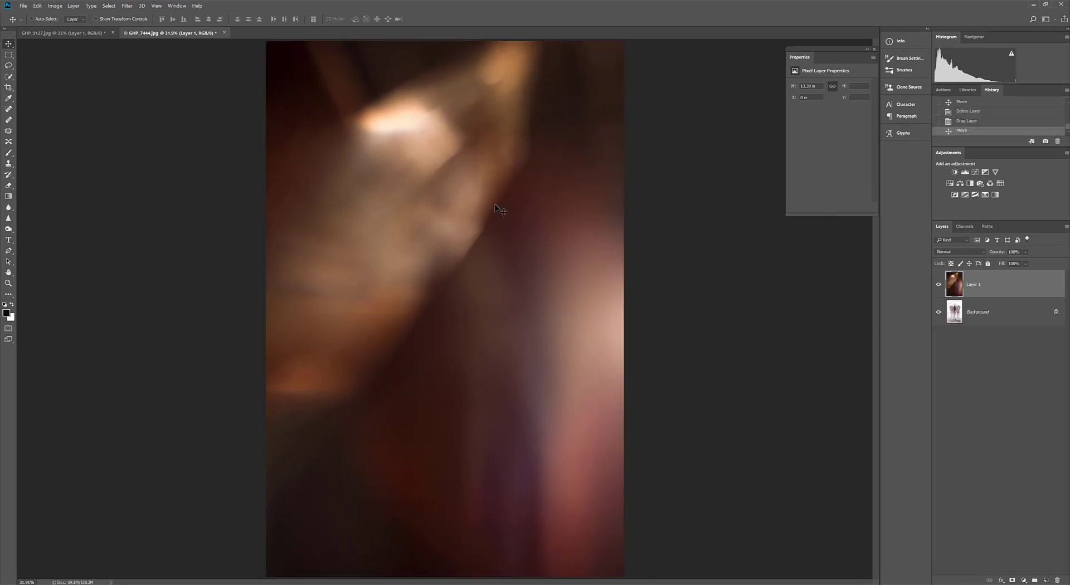
left_click(943, 90)
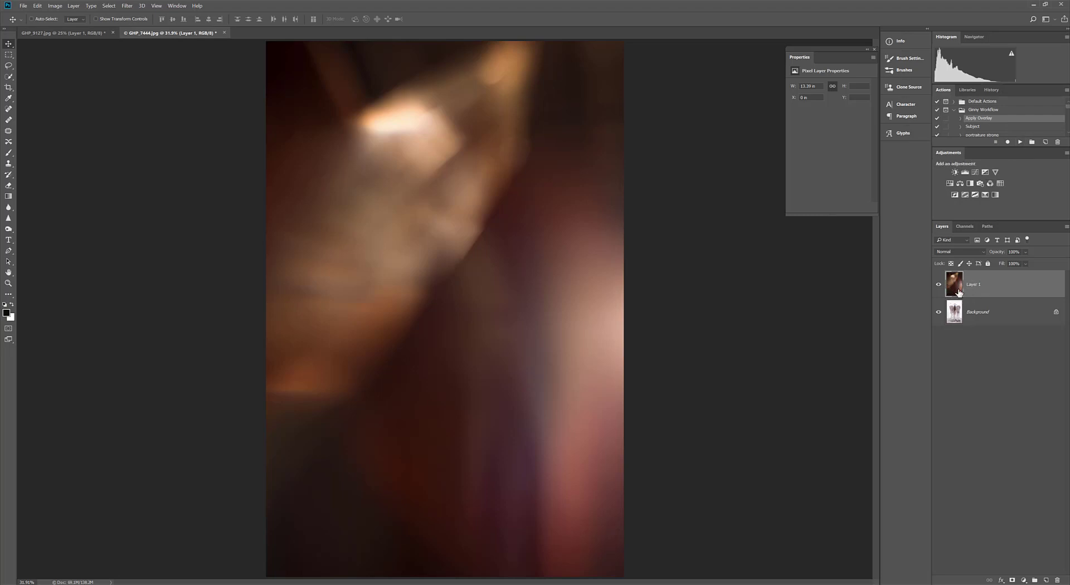
left_click(1020, 142)
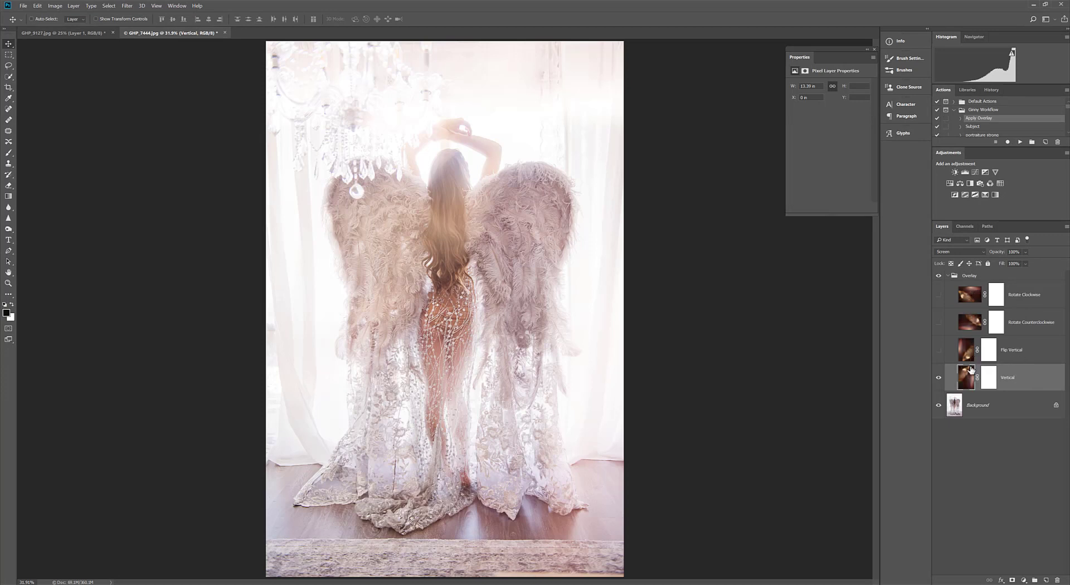
Compare the Flip Vertical, Rotate Counterclockwise and Rotate Clockwise overlay versions by showing each one alone
left_click(939, 380)
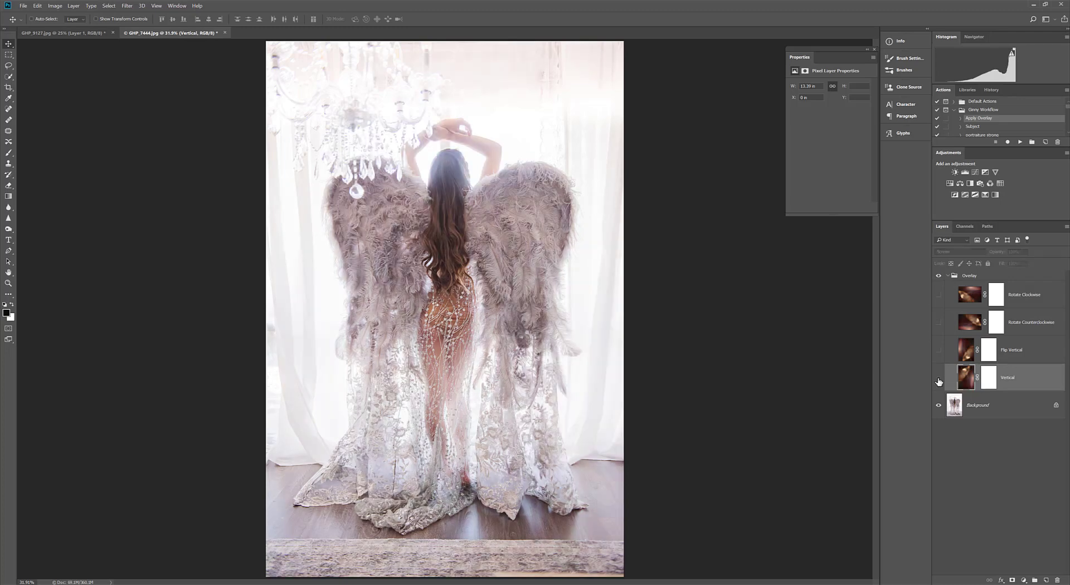
left_click(938, 351)
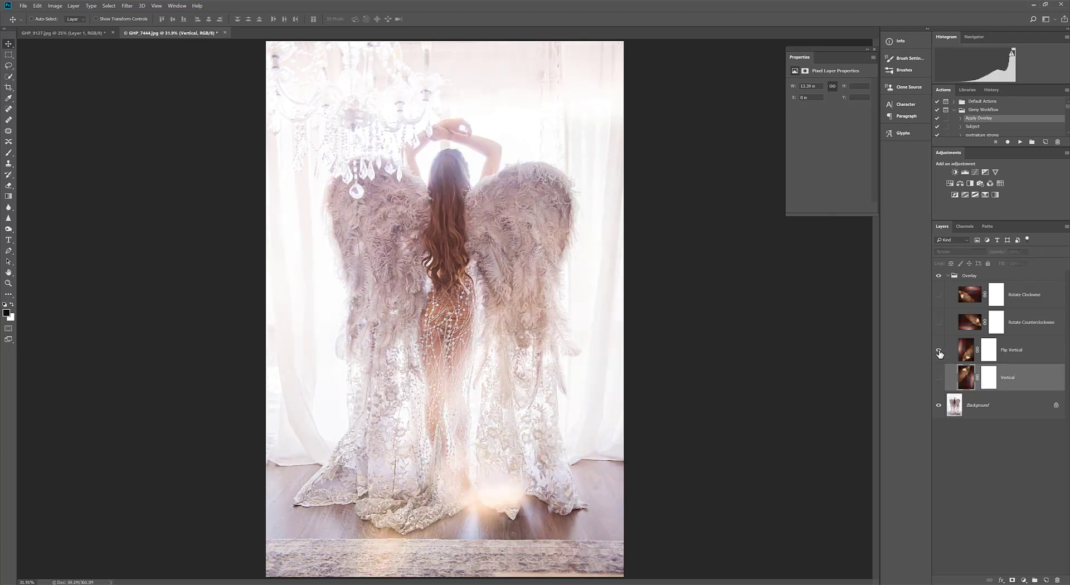
left_click(939, 352)
left_click(939, 322)
left_click(939, 323)
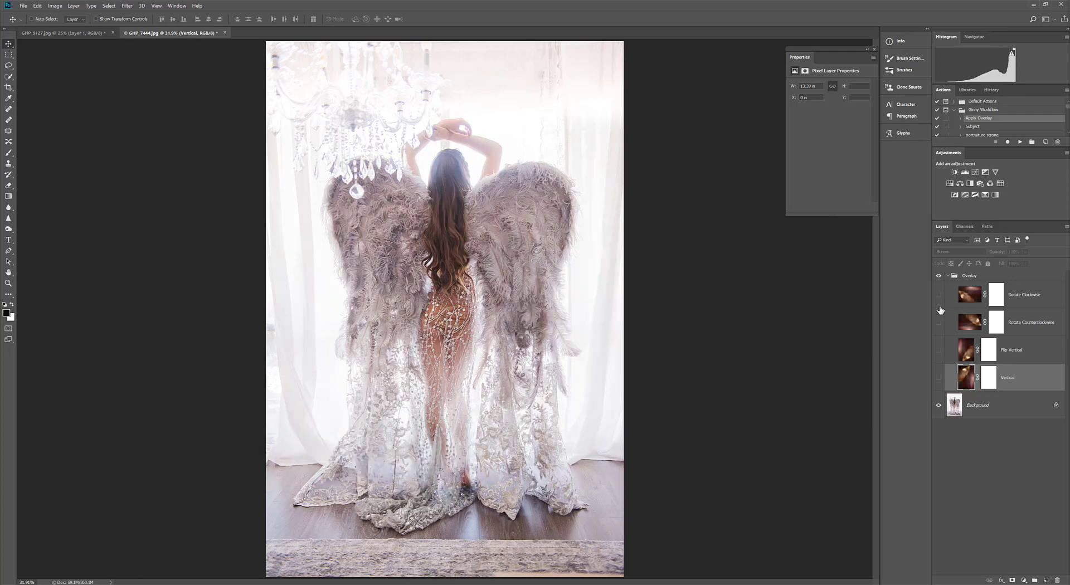
left_click(940, 296)
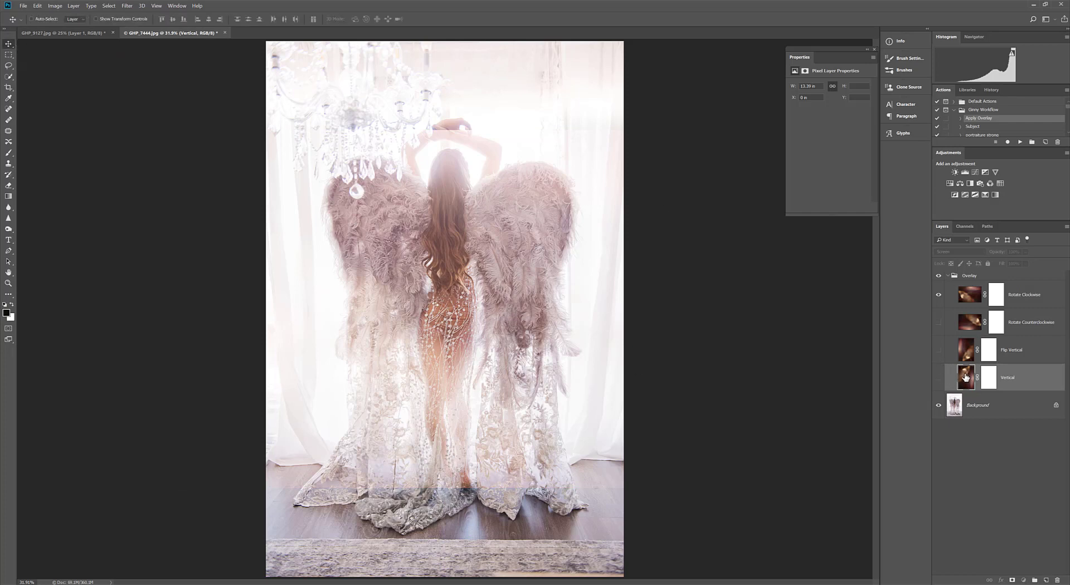
Try enlarging the Rotate Clockwise overlay to about 125% and rotating it to about -42° with Free Transform
left_click(968, 294)
key("ctrl+t")
left_click_drag(713, 131, 847, 42)
left_click_drag(848, 511, 823, 232)
left_click_drag(679, 339, 639, 373)
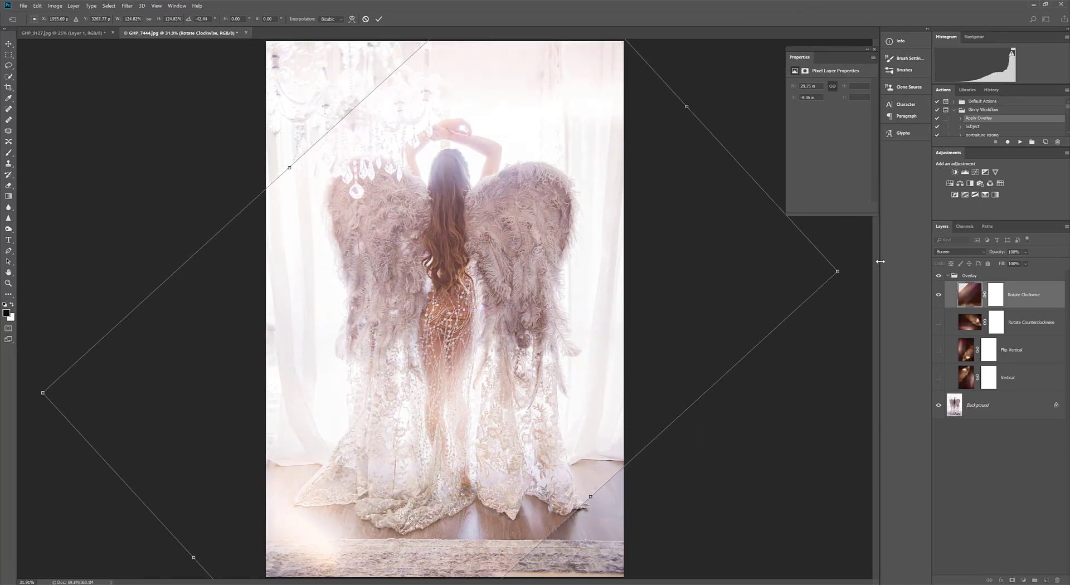
left_click_drag(853, 302, 844, 302)
key("Return")
Hide the Rotate Clockwise layer and show the Vertical layer, previewing it briefly in combination with Flip Vertical
left_click(939, 295)
left_click(939, 377)
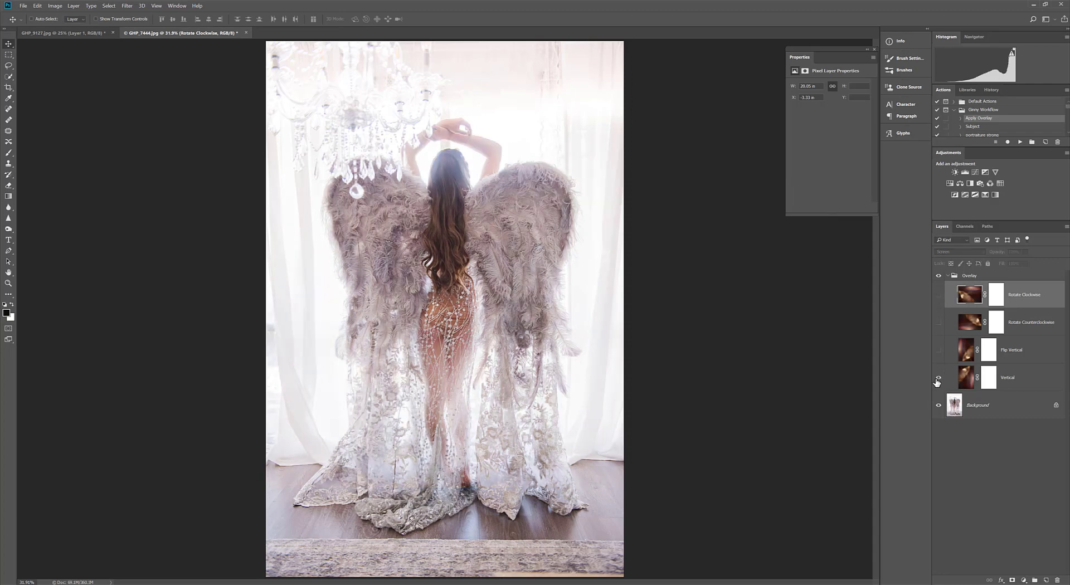
left_click(939, 350)
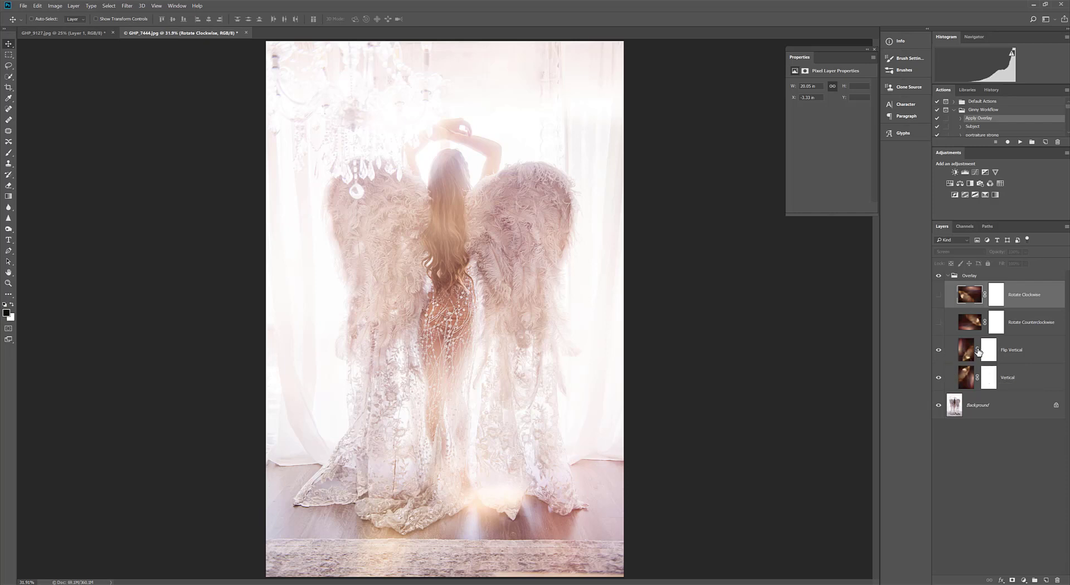
left_click(939, 350)
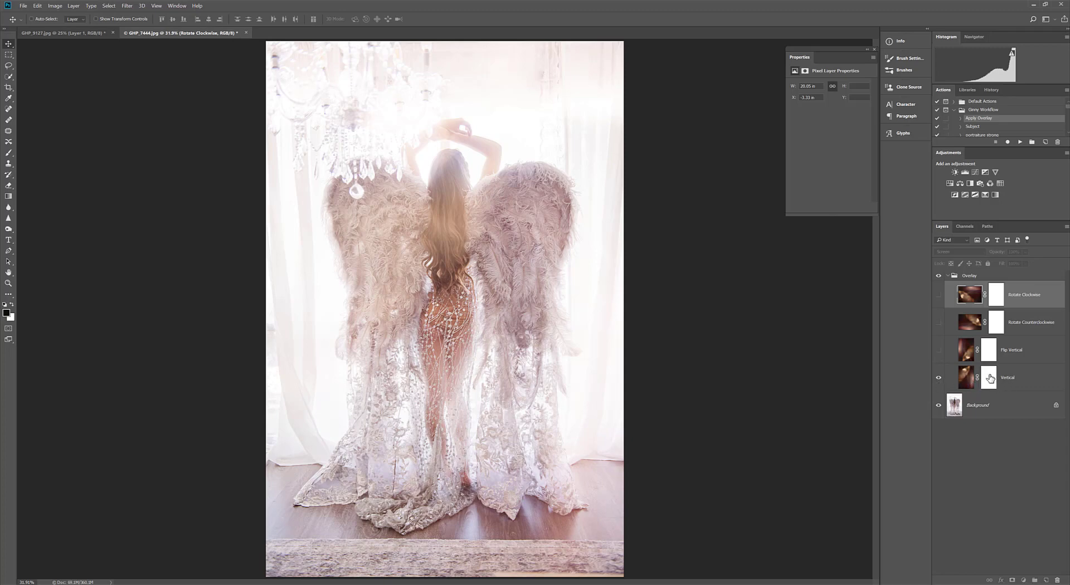
Paint black on the Vertical layer's mask over the woman and her wings with a soft 0% hardness brush at 26% opacity, and compare before and after
left_click(990, 378)
left_click(9, 152)
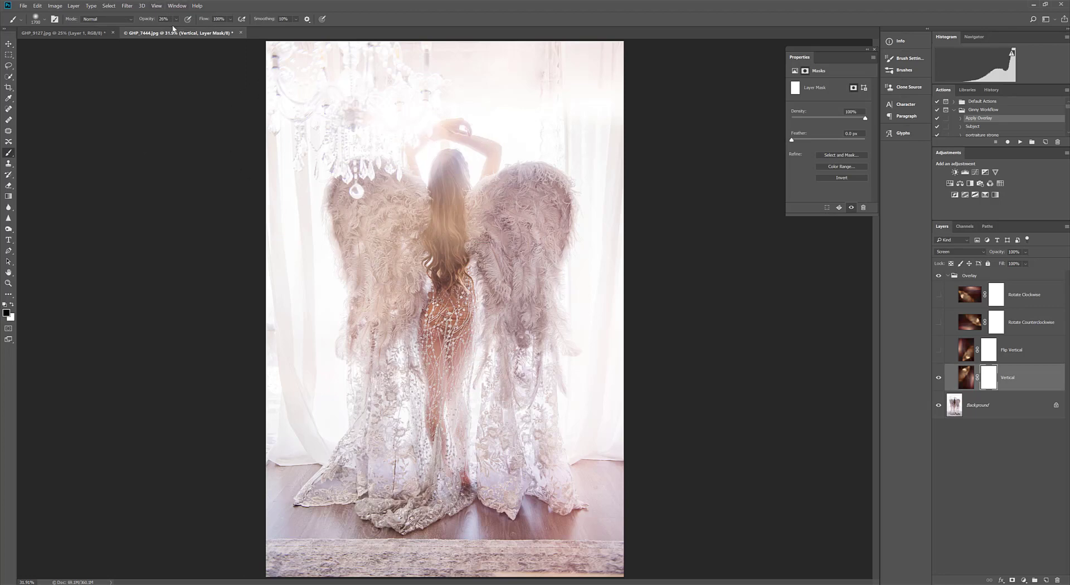
left_click(35, 20)
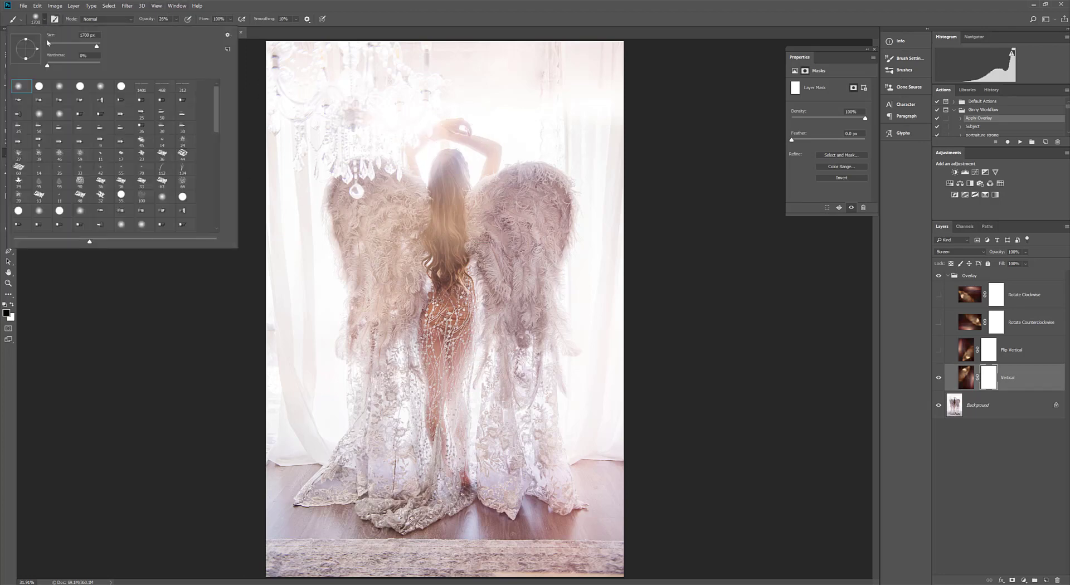
left_click(47, 65)
left_click(176, 20)
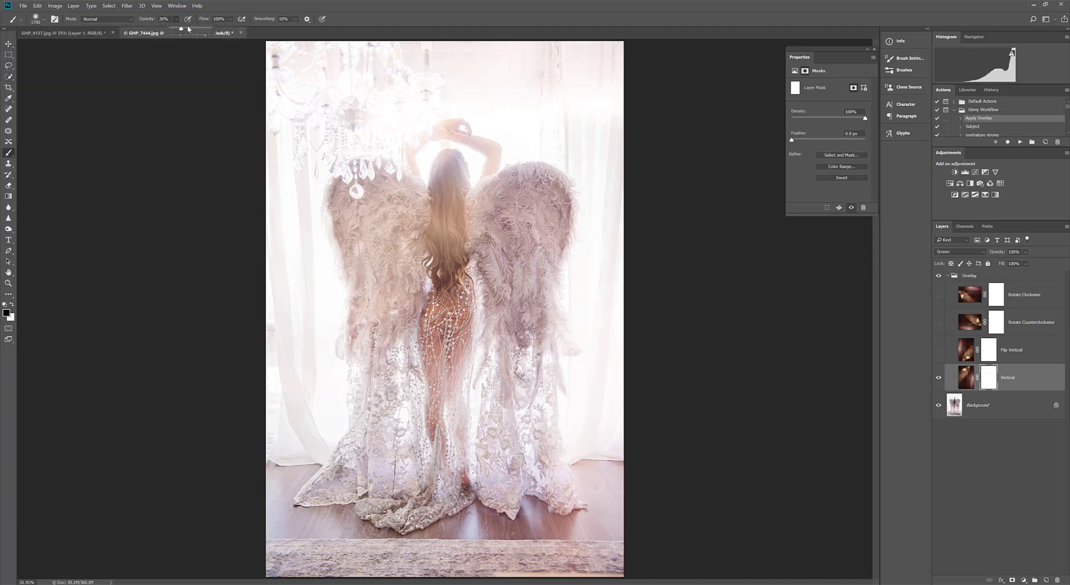
left_click(447, 223)
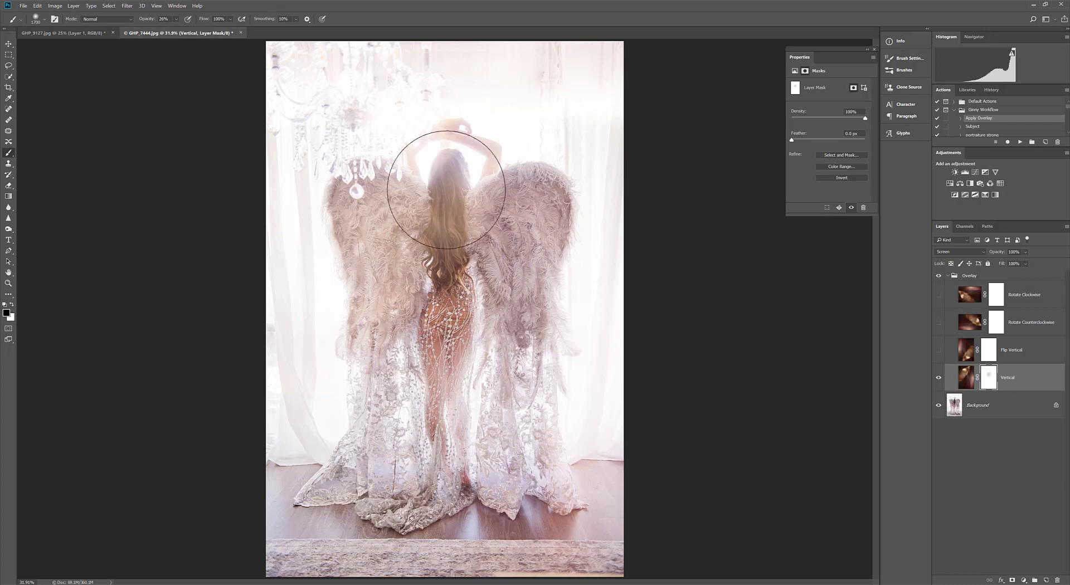
left_click(378, 239)
mouse_move(452, 349)
left_mouse_down()
mouse_move(488, 319)
mouse_move(498, 225)
mouse_move(385, 241)
mouse_move(374, 193)
mouse_move(375, 220)
mouse_move(492, 246)
mouse_move(441, 240)
left_mouse_up()
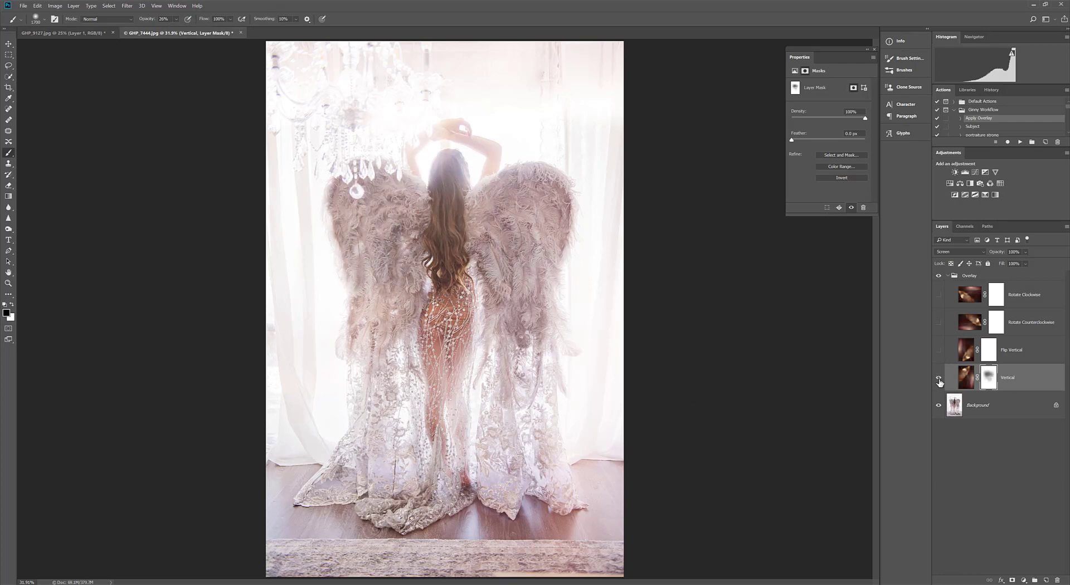
left_click(939, 378)
left_click(939, 379)
Show the Flip Vertical layer and paint black on its mask over the woman's lower body and the chandelier area
left_click(940, 351)
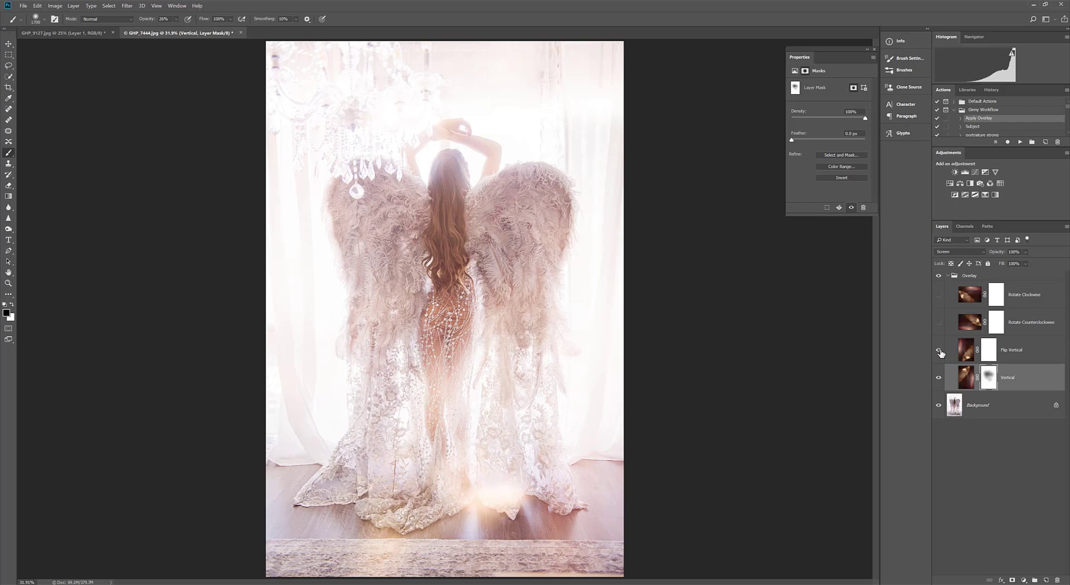
left_click(939, 352)
left_click(940, 353)
left_click(985, 354)
mouse_move(442, 406)
left_mouse_down()
mouse_move(462, 350)
mouse_move(464, 431)
mouse_move(459, 329)
mouse_move(460, 395)
mouse_move(436, 348)
left_mouse_up()
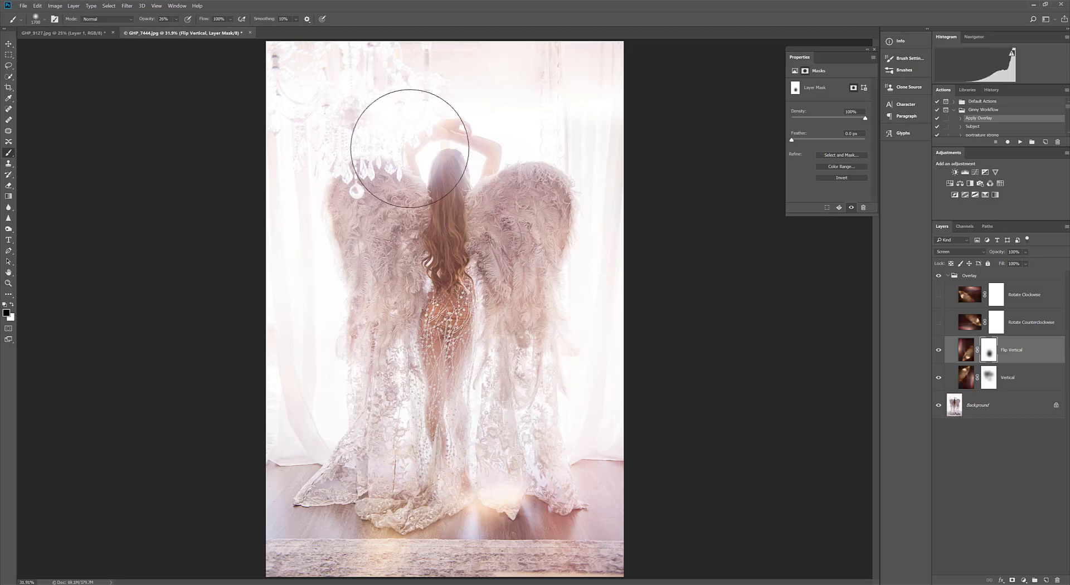
mouse_move(410, 148)
left_mouse_down()
mouse_move(385, 101)
mouse_move(389, 156)
left_mouse_up()
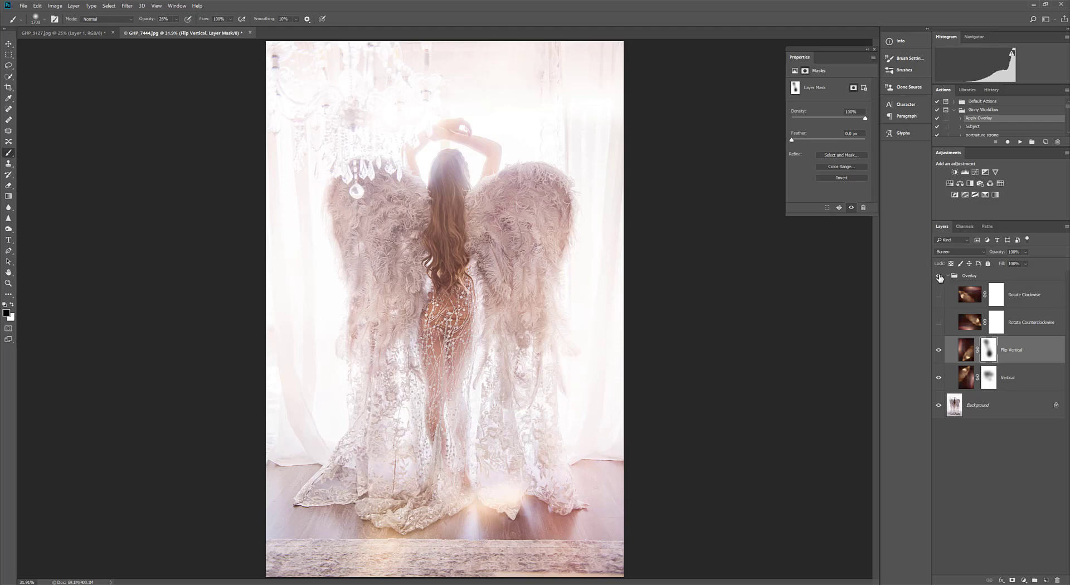
Compare the photo with and without the Overlay group
left_click(939, 276)
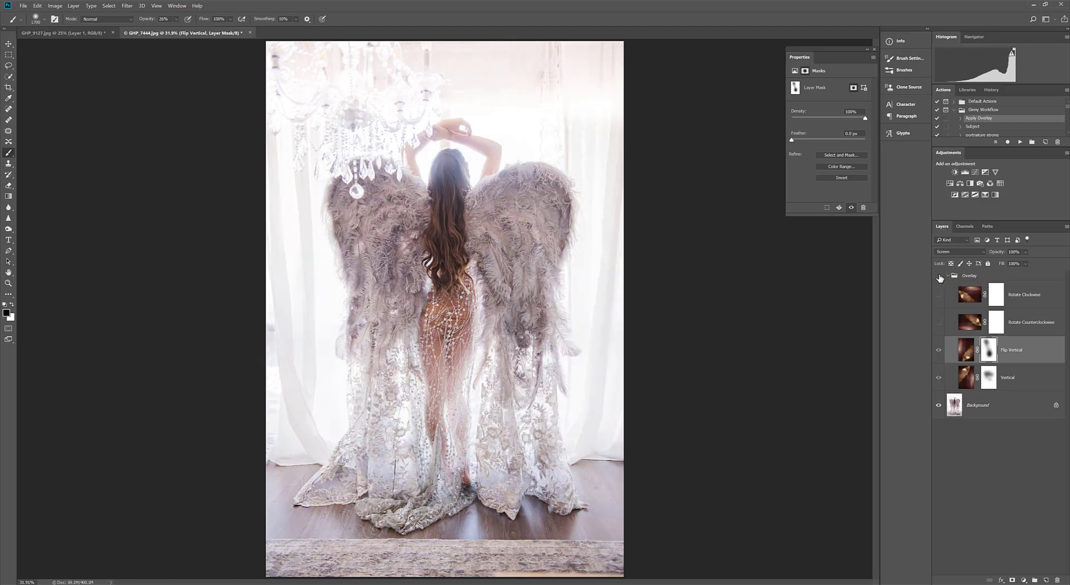
left_click(940, 277)
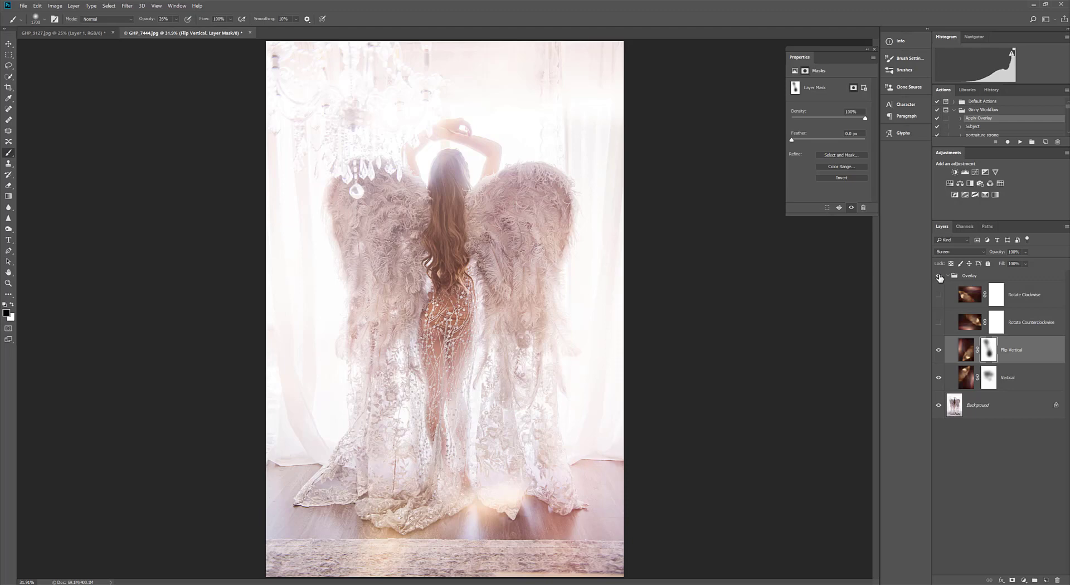
left_click(940, 276)
left_click(940, 276)
Open the seated angel portrait DSC_1264.jpg
left_click(25, 7)
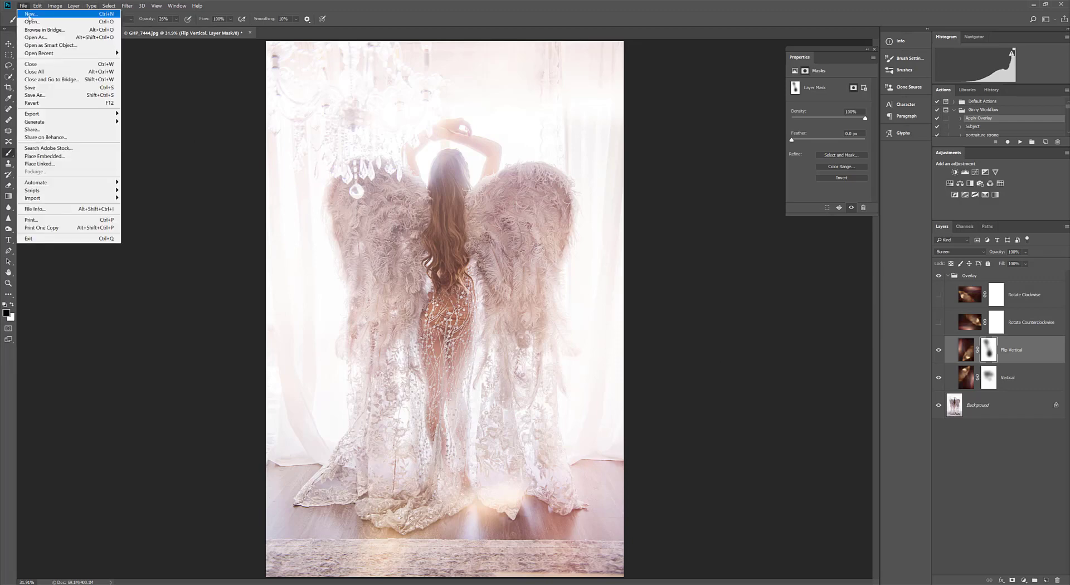
left_click(31, 21)
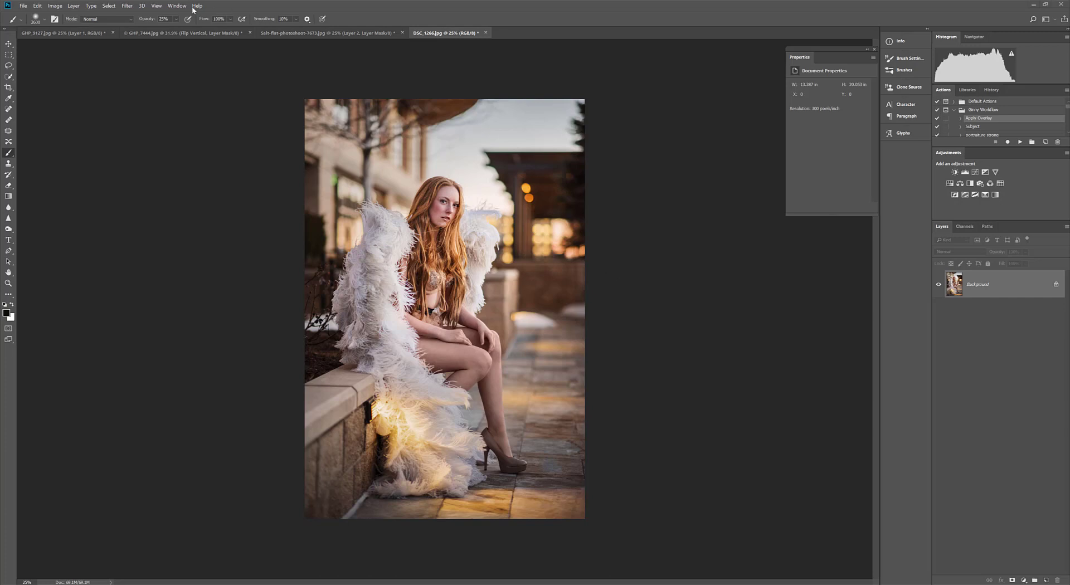
Open the radiant-2 overlay image from the Prismatic folder
left_click(22, 6)
left_click(31, 22)
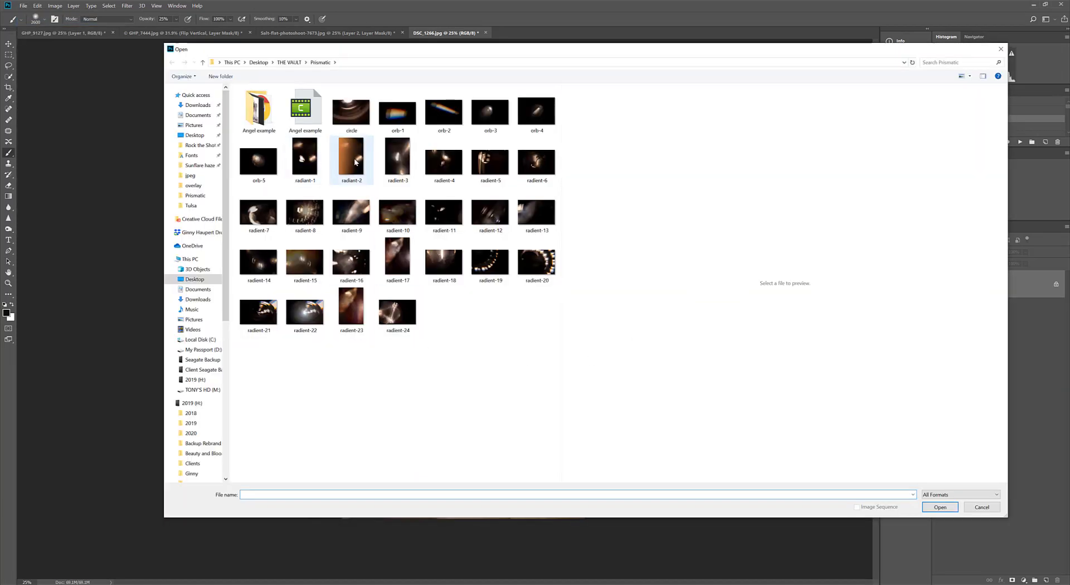
left_click(356, 162)
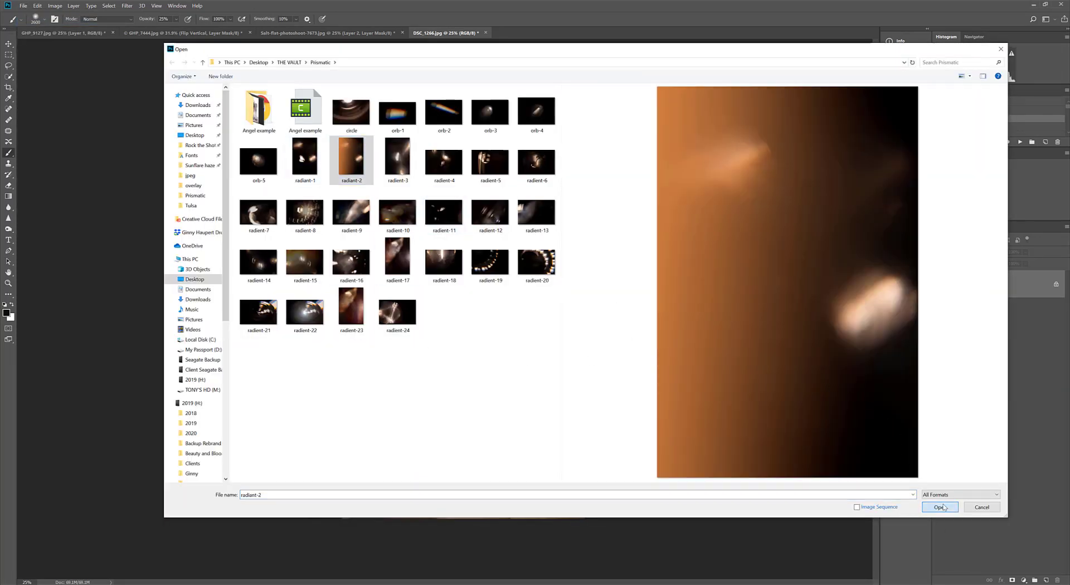
left_click(940, 508)
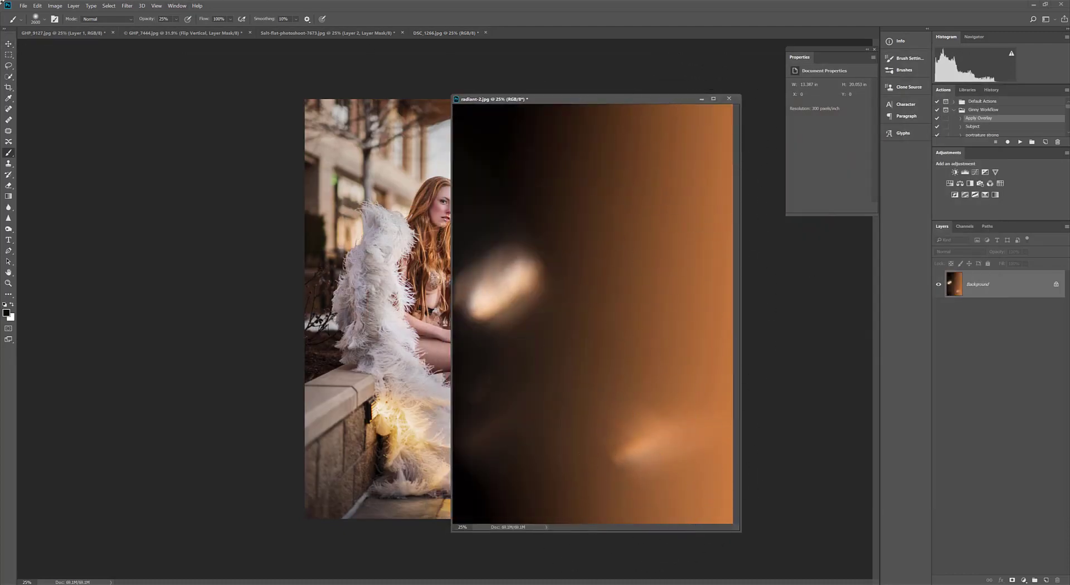
Move the radiant-2 overlay onto the seated angel portrait, covering the canvas, and run the Apply Overlay action on it
left_click(9, 46)
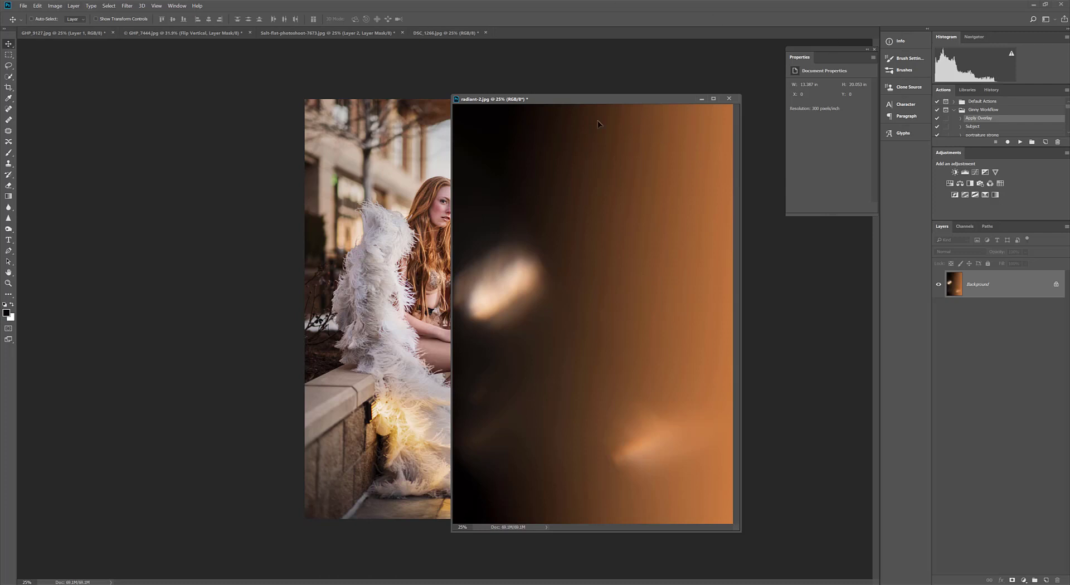
left_click_drag(599, 123, 502, 223)
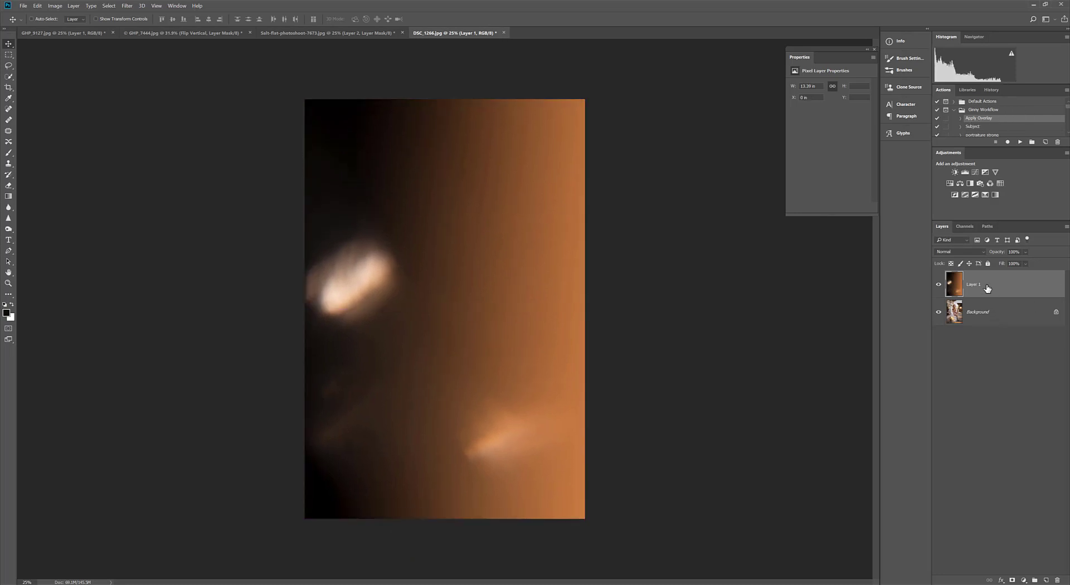
left_click(1021, 142)
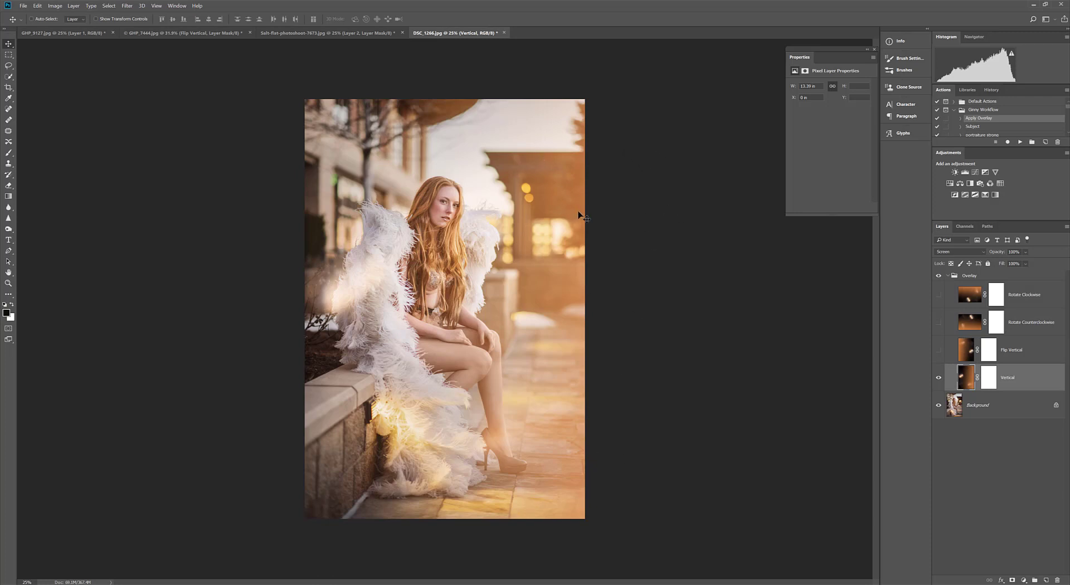
Paint black on the Vertical layer's mask with a large soft brush at 25% opacity to fade the overlay over the woman, wings and pavement
left_click(990, 379)
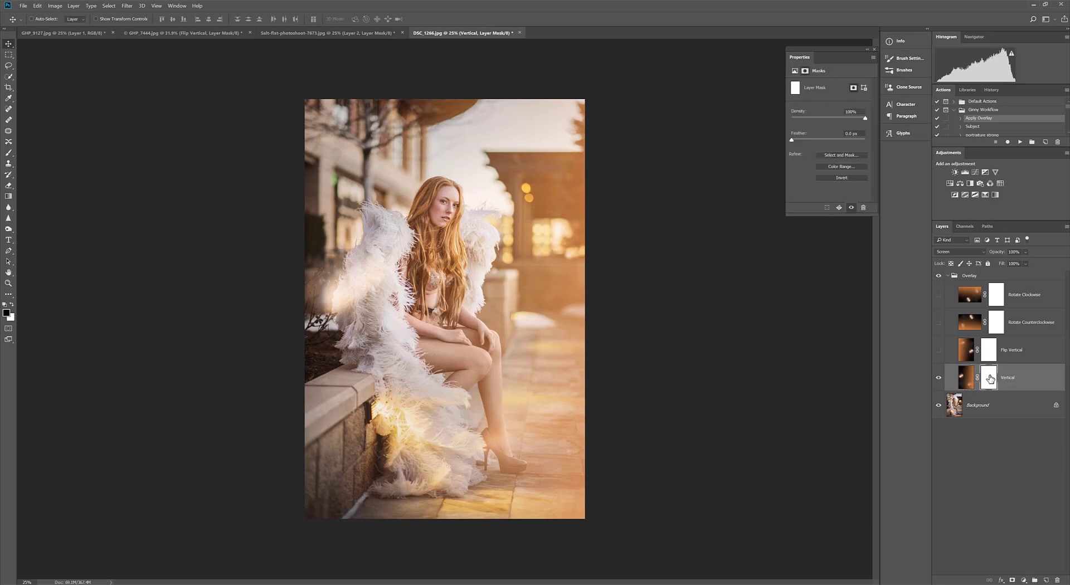
left_click(1026, 252)
mouse_move(1041, 262)
left_mouse_down()
mouse_move(1024, 265)
mouse_move(1040, 263)
left_mouse_up()
left_click(990, 383)
left_click(9, 154)
left_click(35, 20)
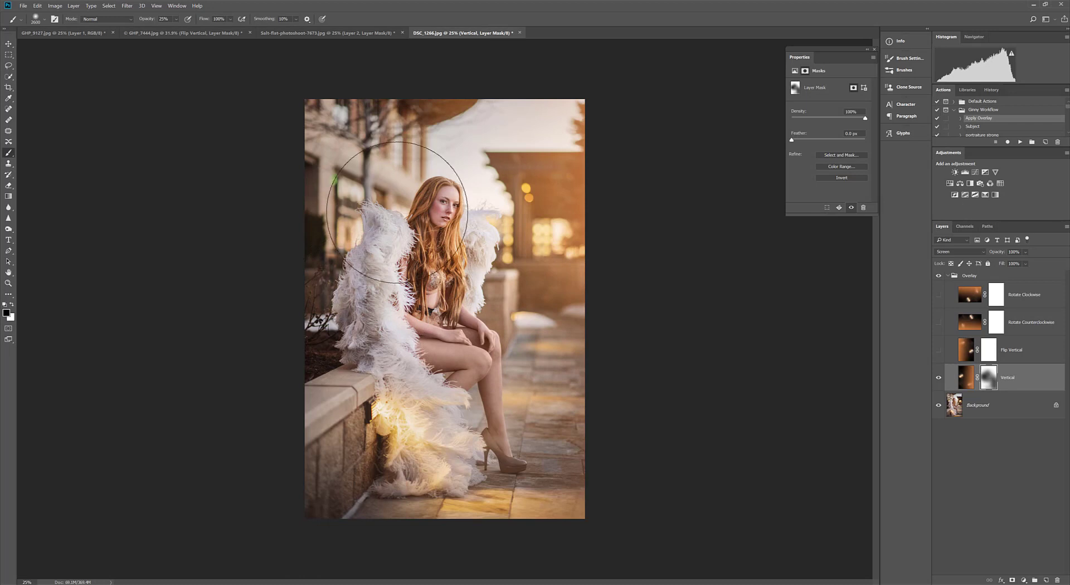
left_click_drag(397, 211, 557, 359)
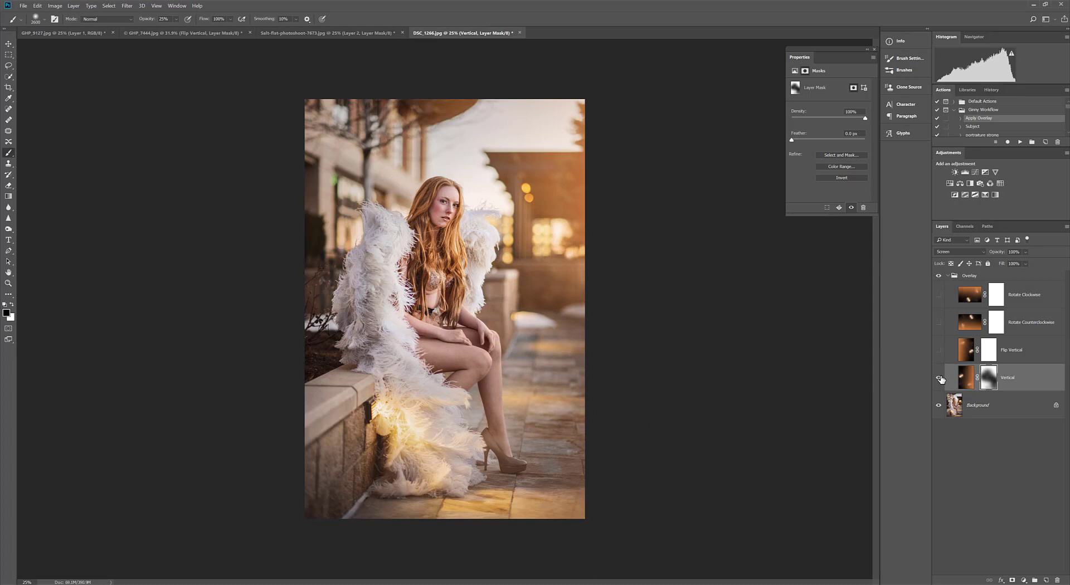
Compare the seated angel portrait with and without the Overlay group, leaving the group visible
left_click(939, 278)
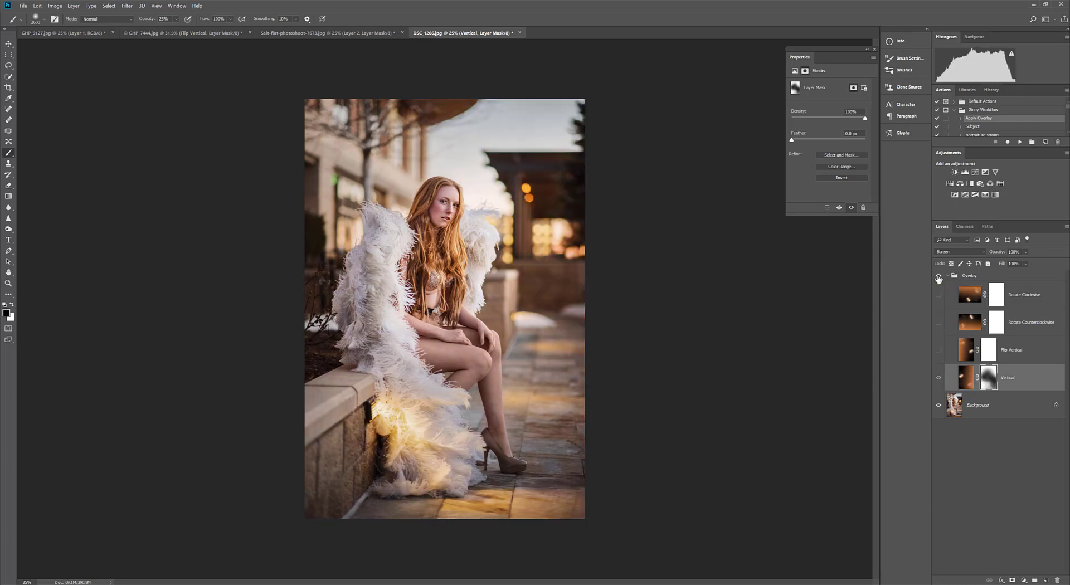
left_click(939, 277)
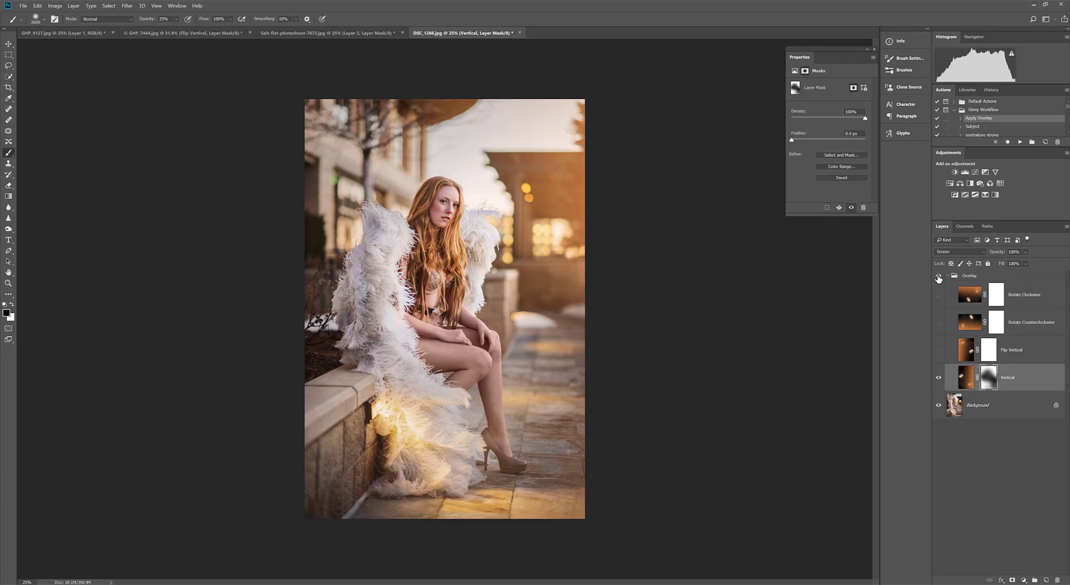
left_click(939, 278)
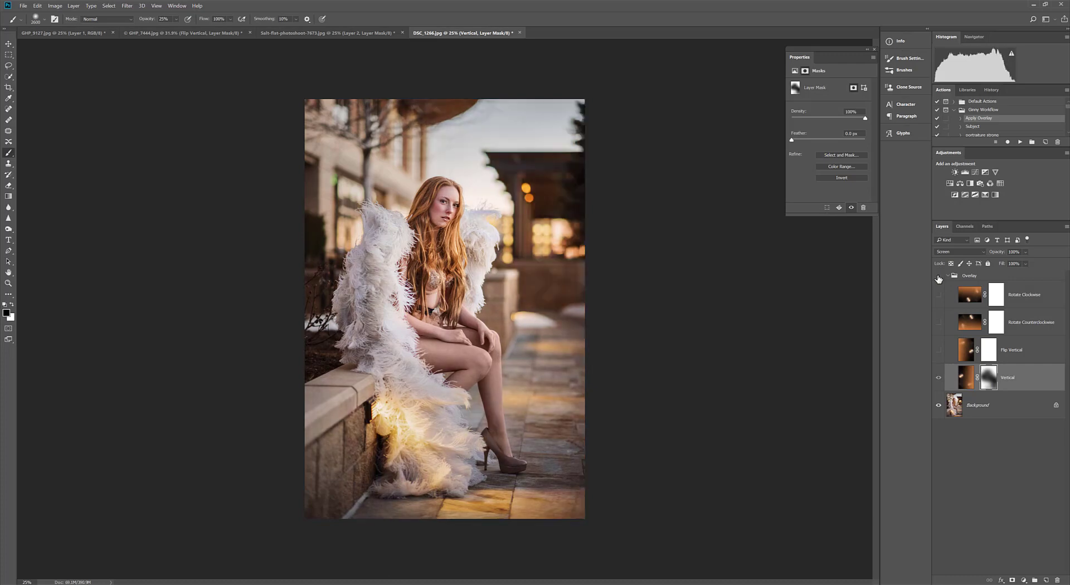
left_click(939, 277)
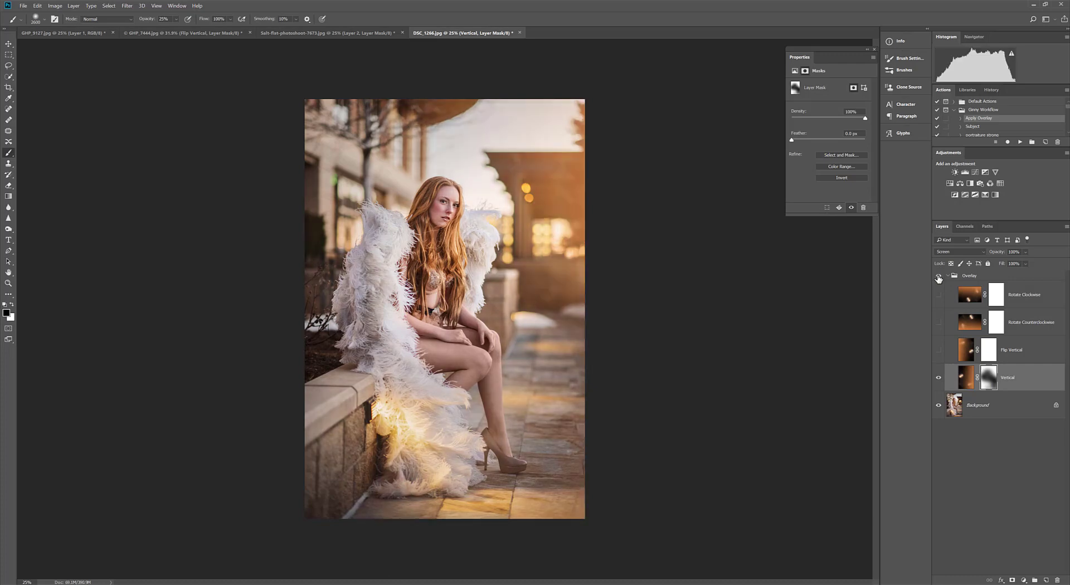
left_click(939, 278)
left_click(939, 277)
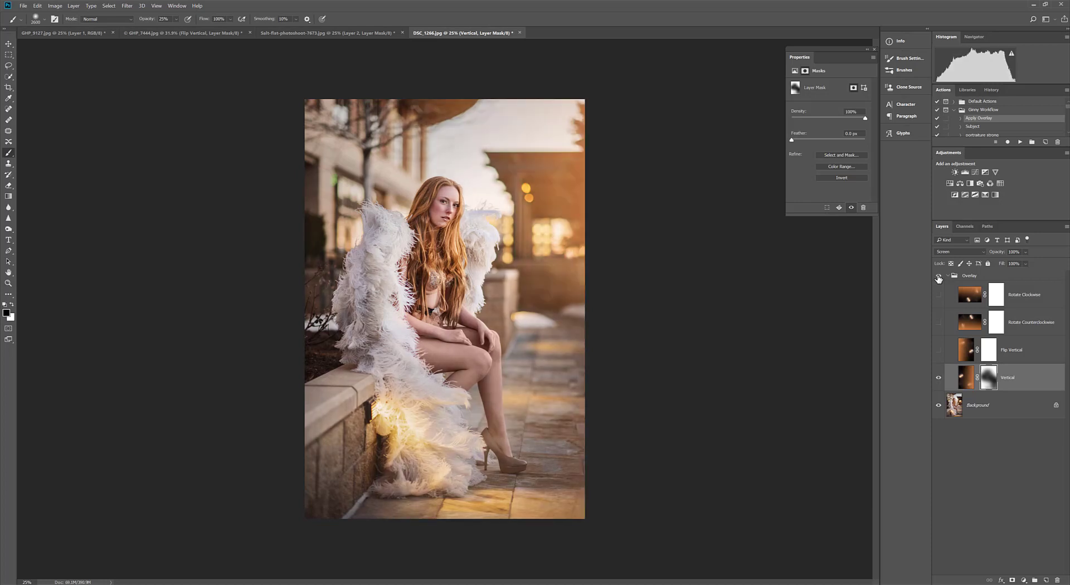